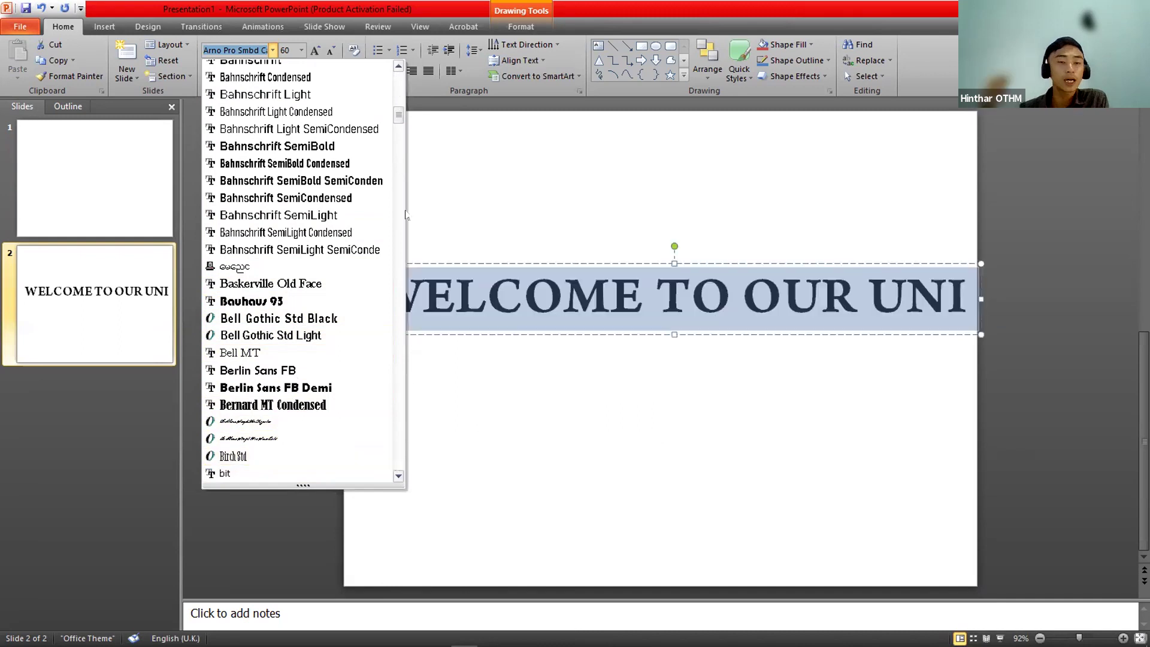
Set the font of the "WELCOME TO OUR UNI" text on slide 2 to Brush Script MT
{"action": "left_click", "coordinate": [399, 66]}
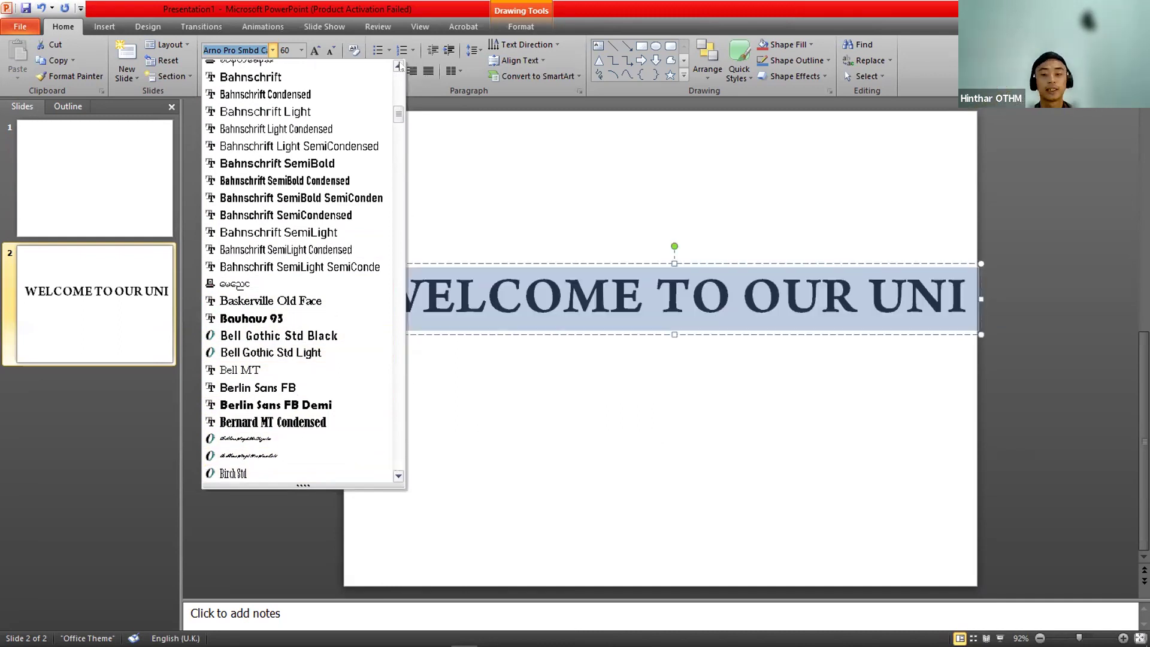
{"action": "left_click", "coordinate": [399, 65]}
{"action": "left_click", "coordinate": [399, 66]}
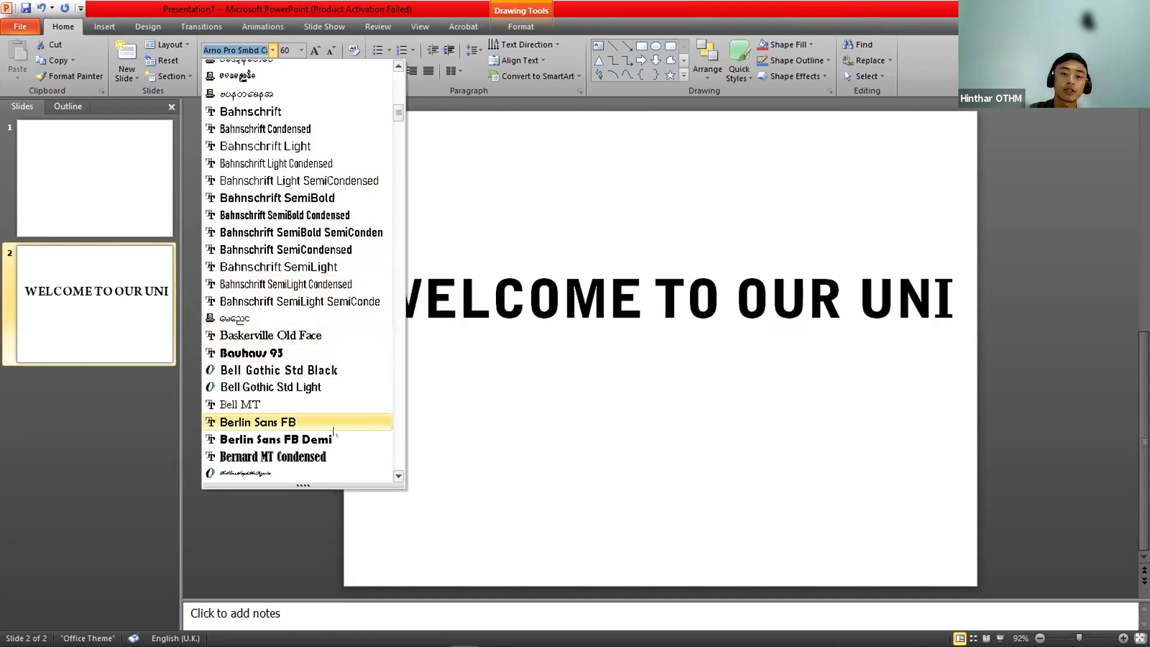
{"action": "left_click", "coordinate": [399, 65]}
{"action": "left_click_drag", "start_coordinate": [399, 66], "coordinate": [399, 66]}
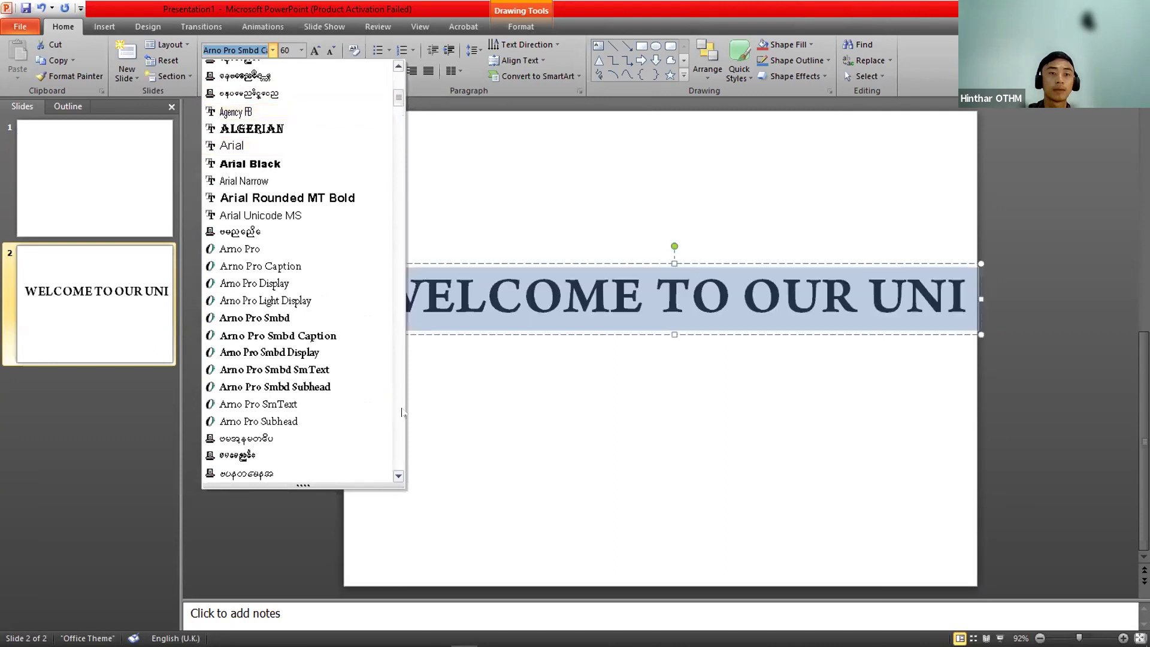
{"action": "left_click", "coordinate": [398, 478]}
{"action": "left_click_drag", "start_coordinate": [398, 477], "coordinate": [399, 478]}
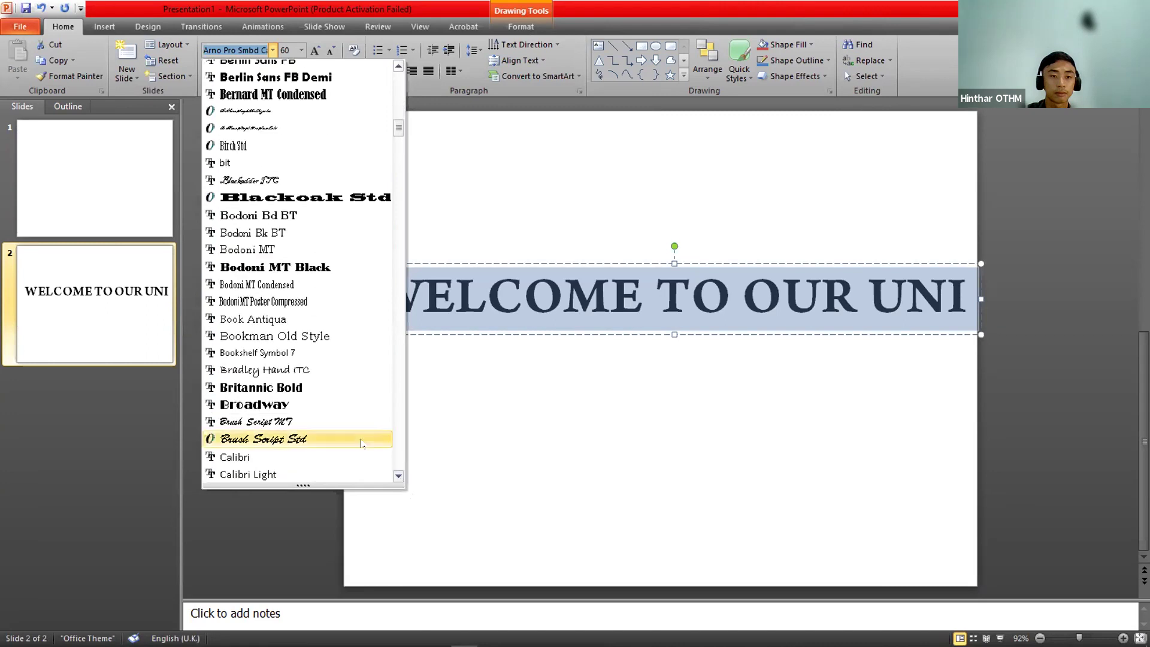
{"action": "key", "text": "Up"}
{"action": "key", "text": "Up"}
{"action": "key", "text": "Up"}
{"action": "key", "text": "Up"}
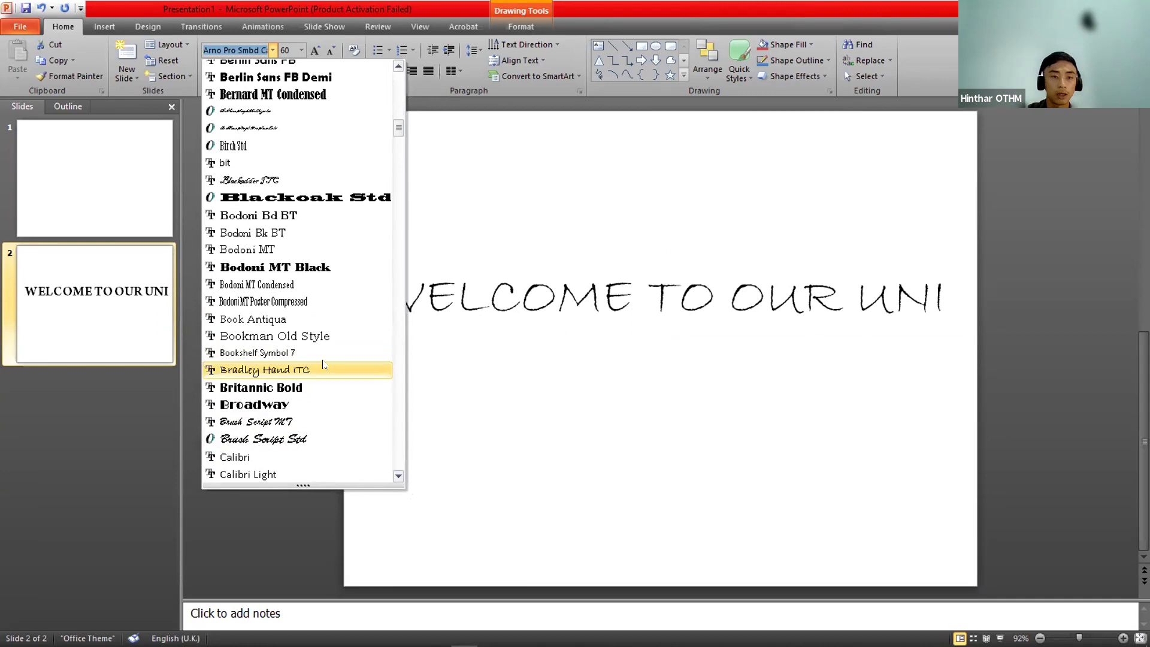
{"action": "left_click", "coordinate": [321, 425]}
{"action": "left_click", "coordinate": [558, 412]}
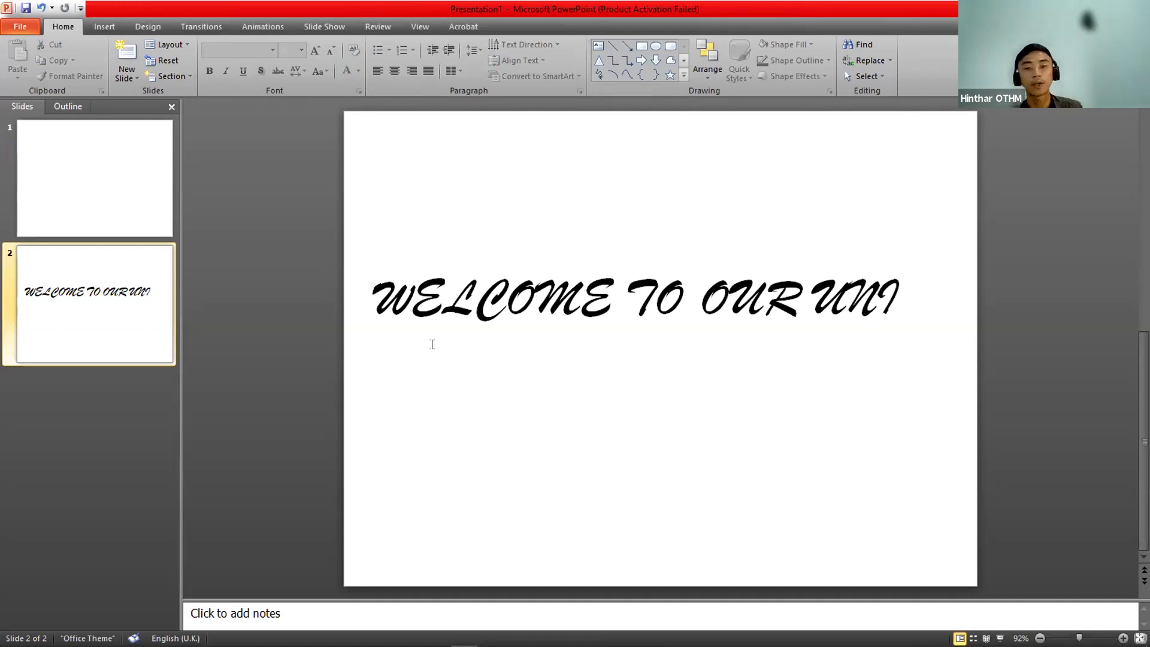
Apply the Appear animation to the entire "WELCOME TO OUR UNI" text
{"action": "left_click_drag", "start_coordinate": [362, 286], "coordinate": [916, 302]}
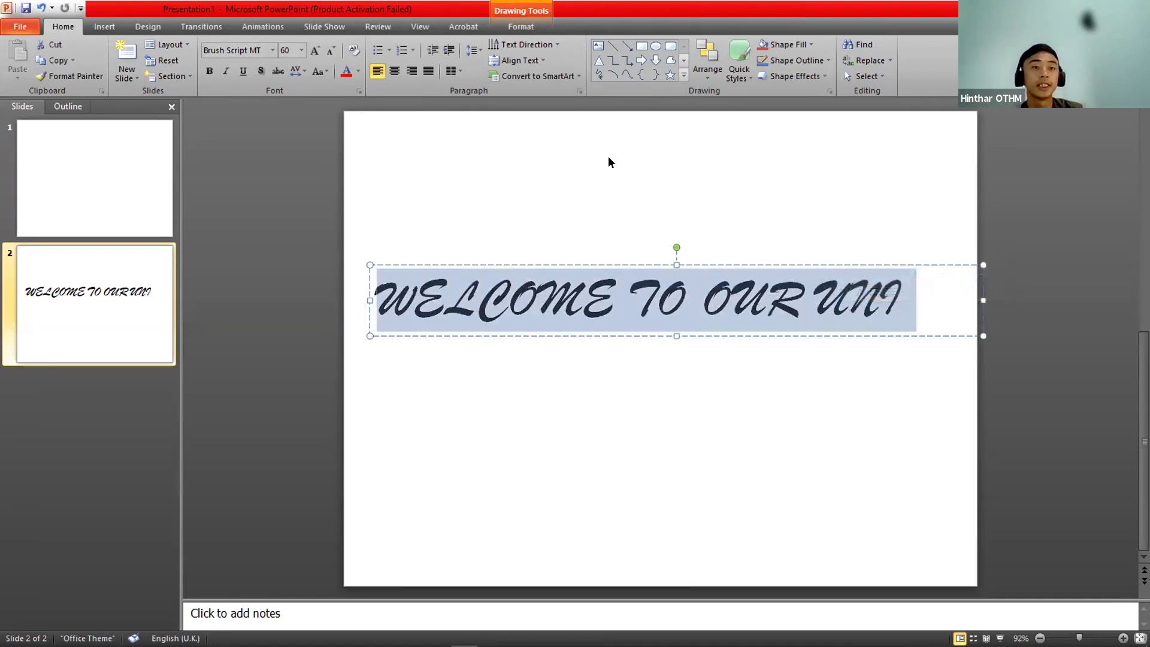
{"action": "left_click", "coordinate": [268, 27]}
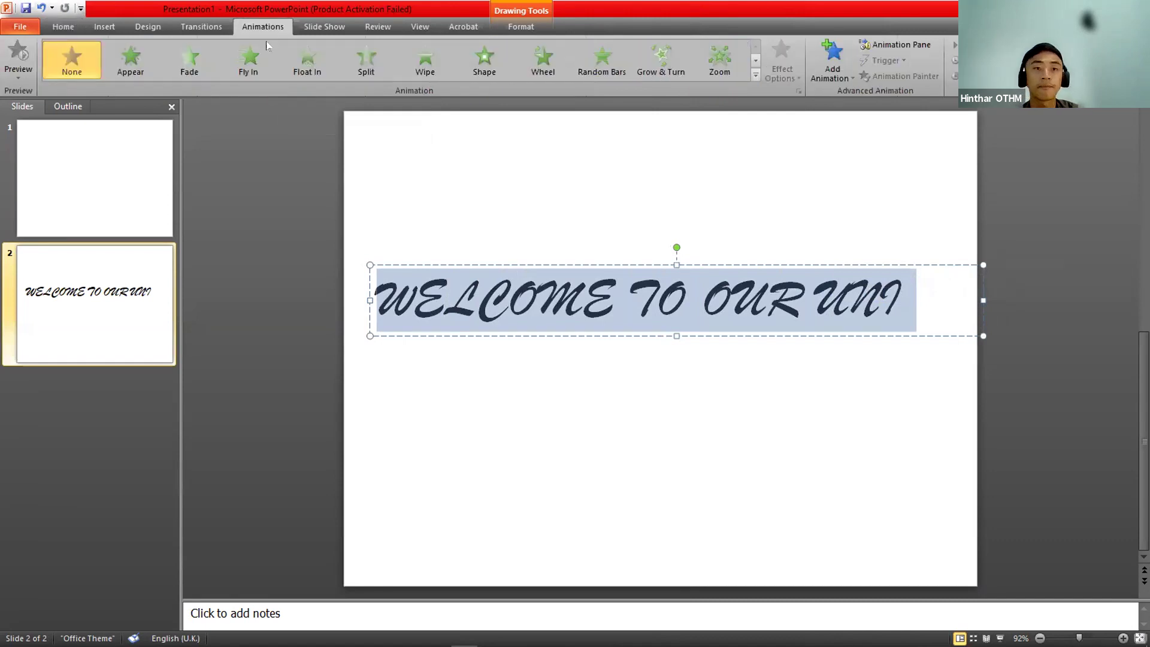
{"action": "left_click", "coordinate": [181, 58]}
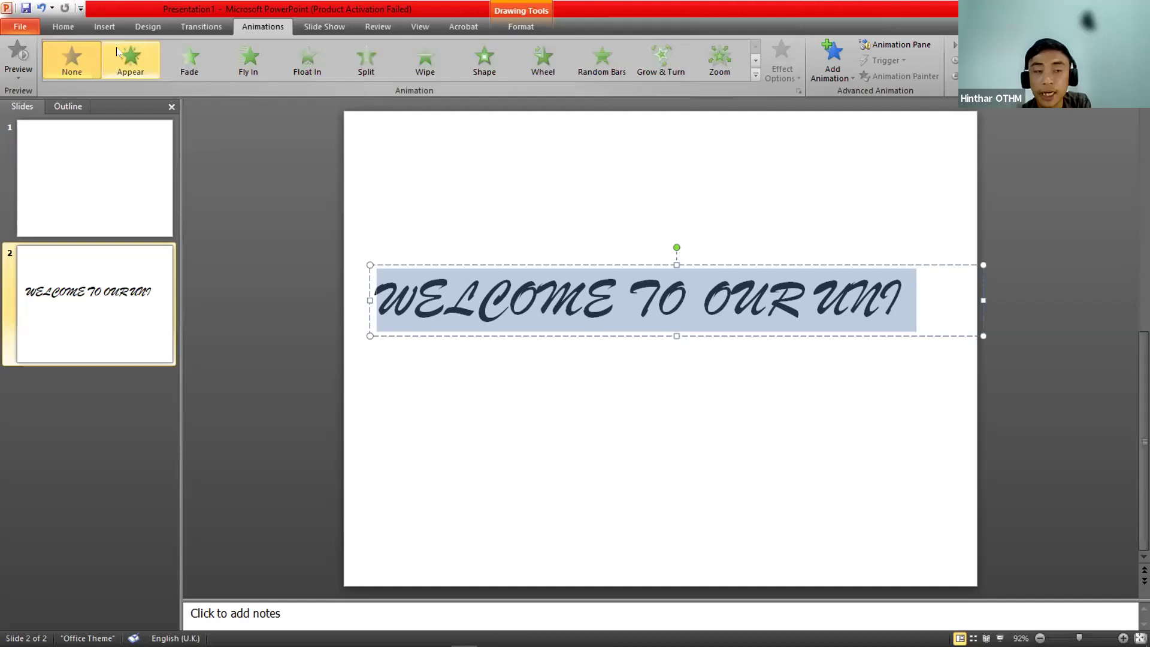
{"action": "left_click", "coordinate": [145, 67]}
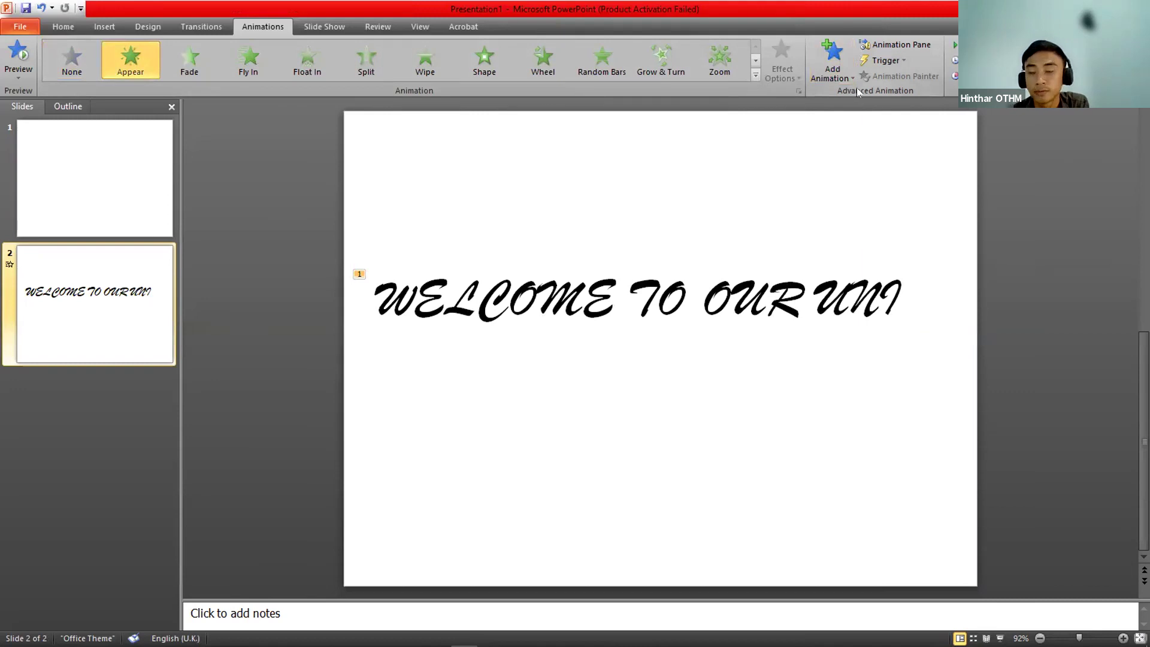
Examine the slide's animation list and the trigger options for the text's Appear effect
{"action": "left_click", "coordinate": [904, 51]}
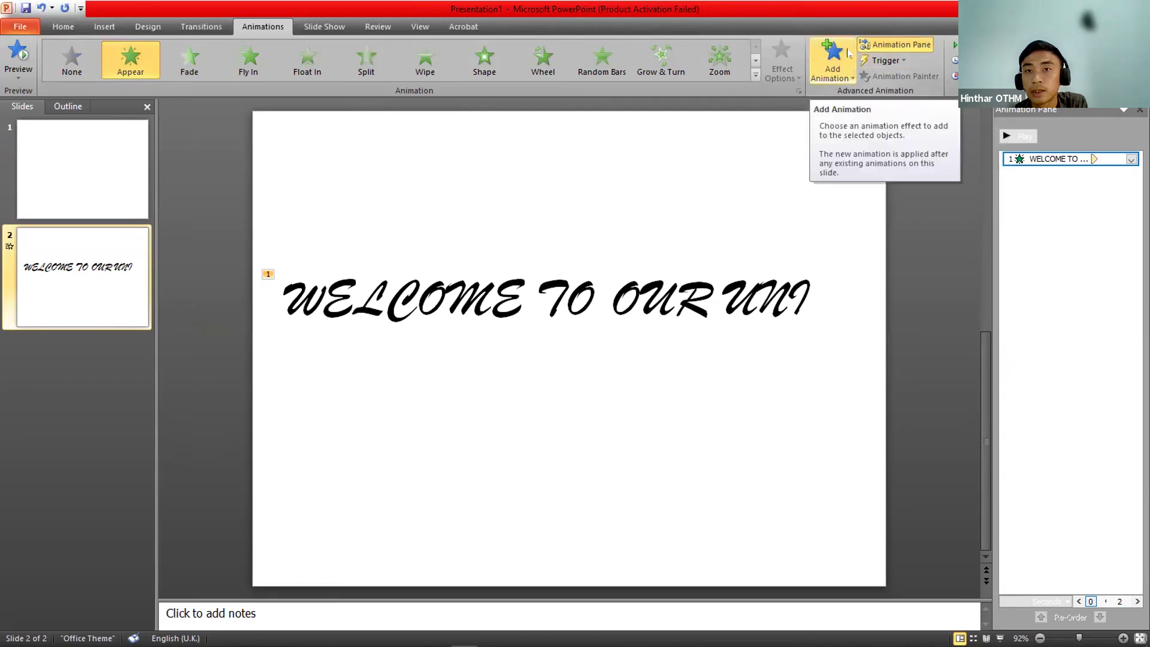
{"action": "left_click", "coordinate": [908, 44]}
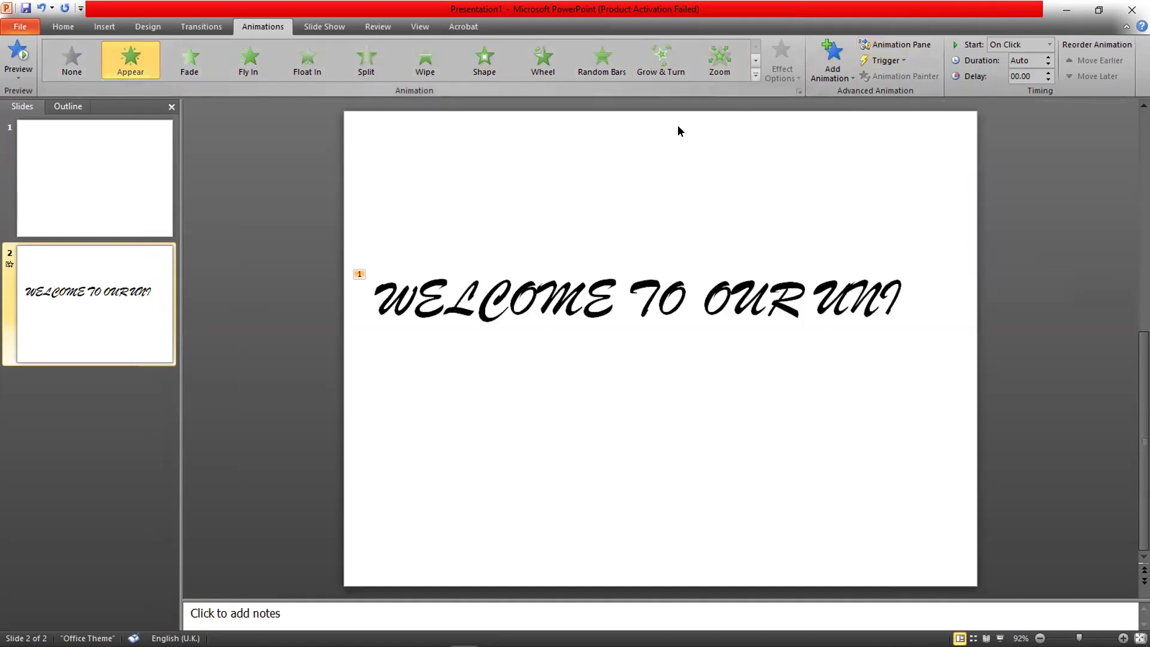
{"action": "left_click", "coordinate": [884, 60]}
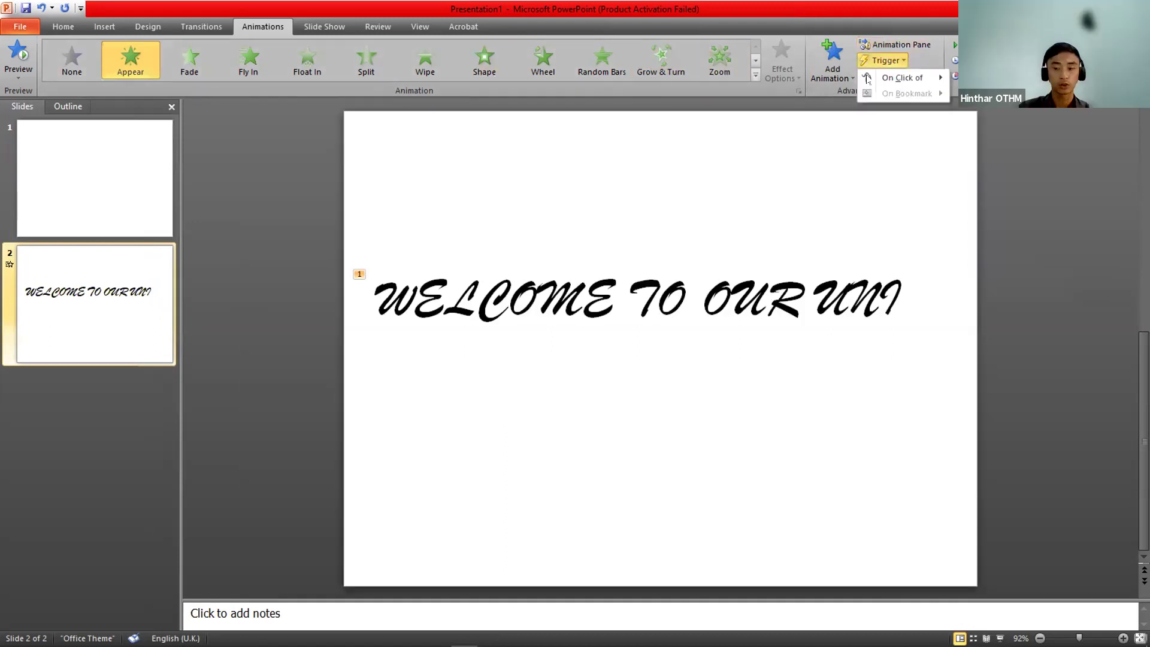
{"action": "left_click", "coordinate": [909, 43]}
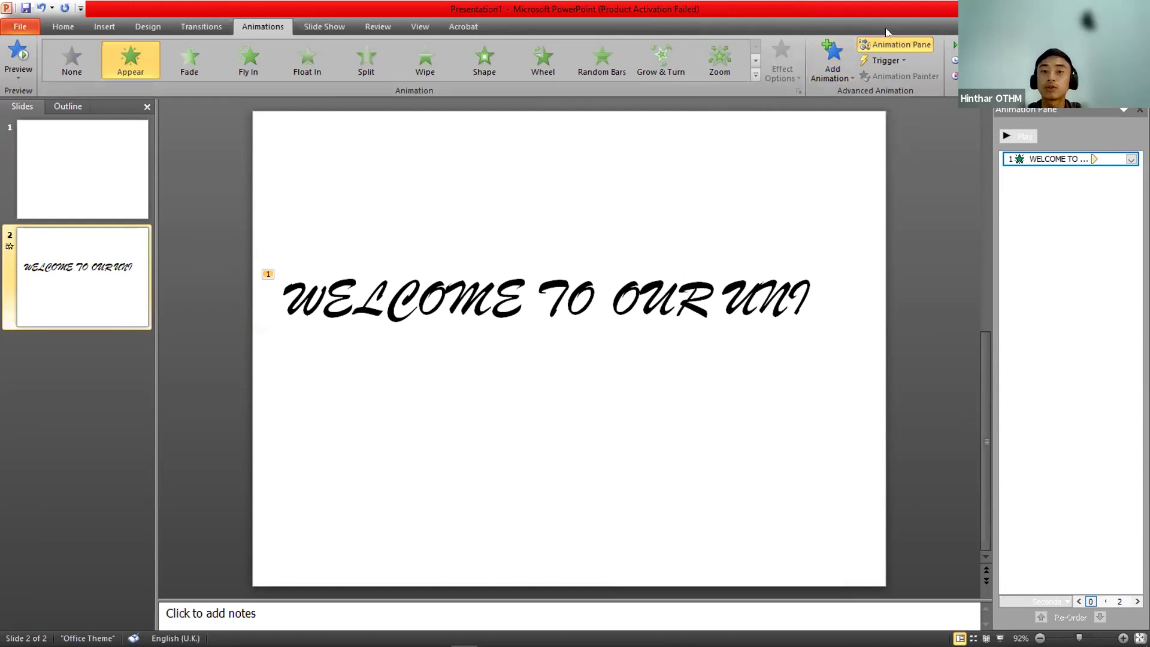
Undo the Appear animation, the font changes and the repositioning of the text box on slide 2
{"action": "left_click", "coordinate": [36, 11]}
{"action": "left_click", "coordinate": [37, 11]}
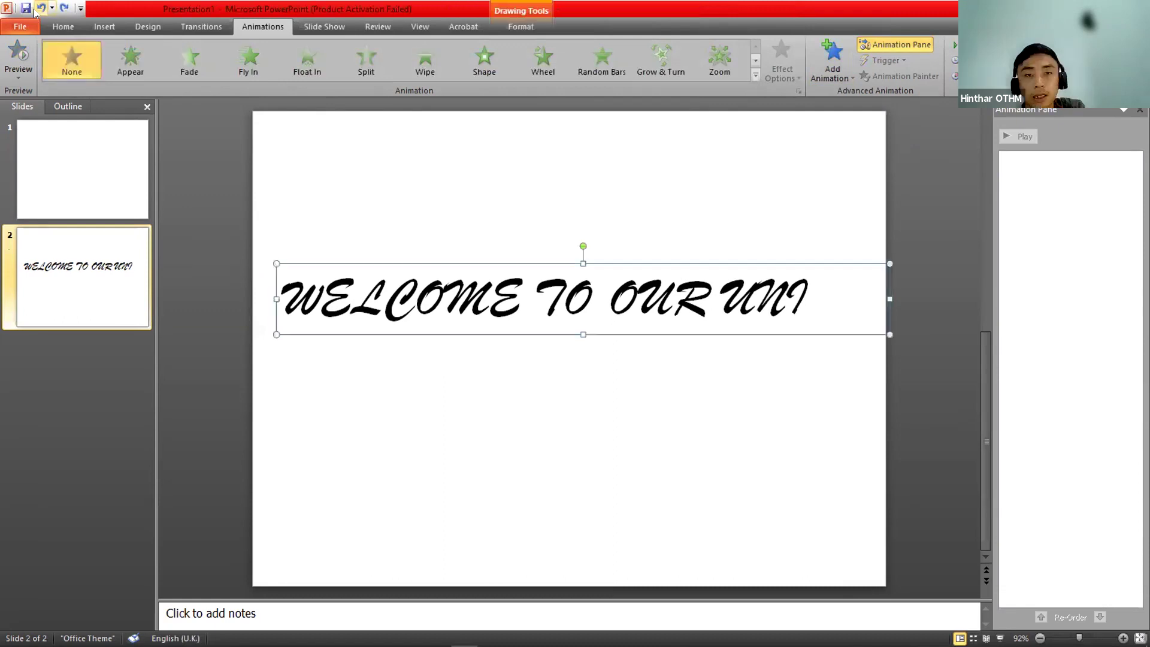
{"action": "left_click", "coordinate": [41, 11]}
{"action": "left_click", "coordinate": [41, 11]}
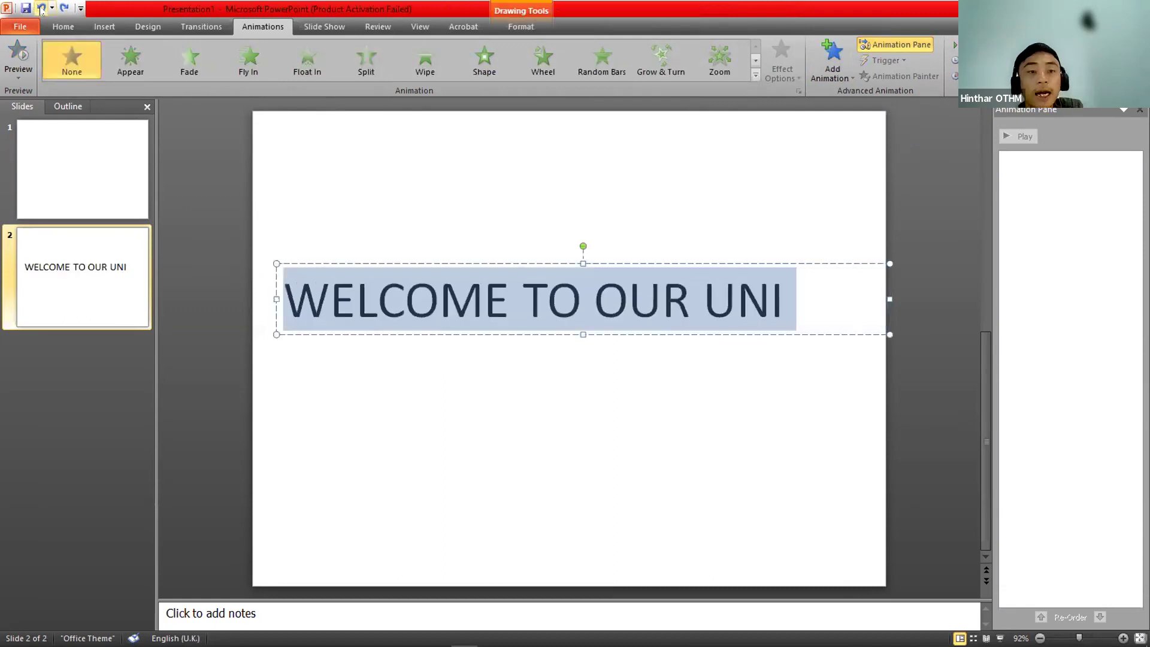
{"action": "left_click", "coordinate": [41, 11]}
{"action": "key", "text": "ctrl+z"}
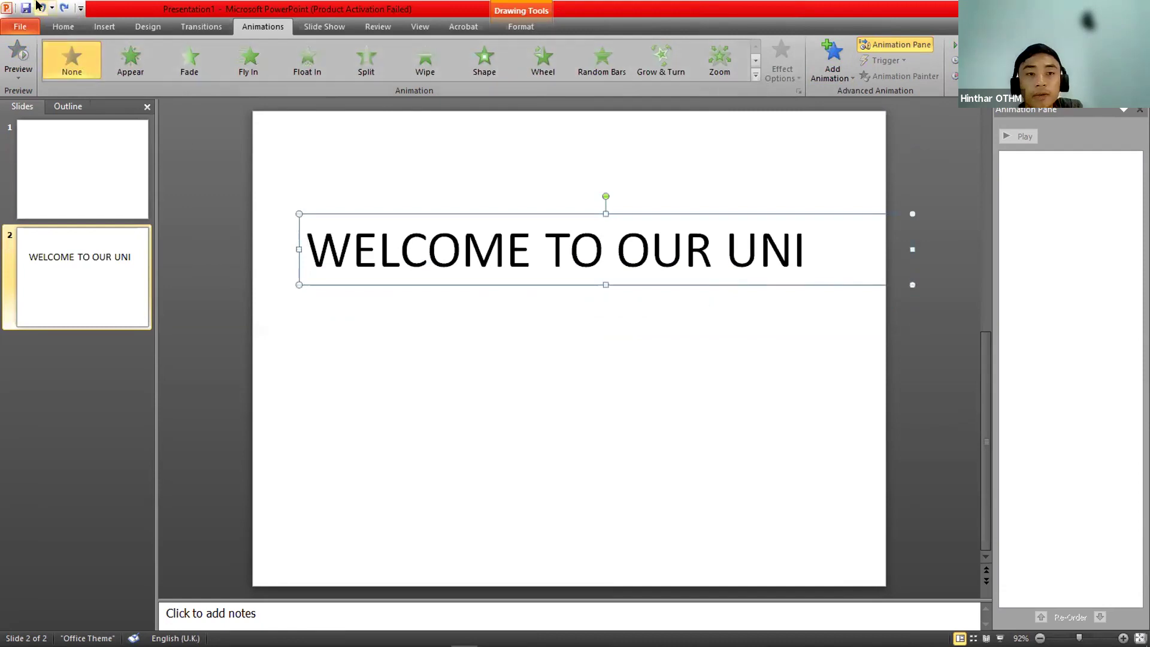
Redo the text box move and the Brush Script MT font change
{"action": "left_click", "coordinate": [62, 9]}
{"action": "left_click", "coordinate": [62, 8]}
{"action": "left_click", "coordinate": [62, 9]}
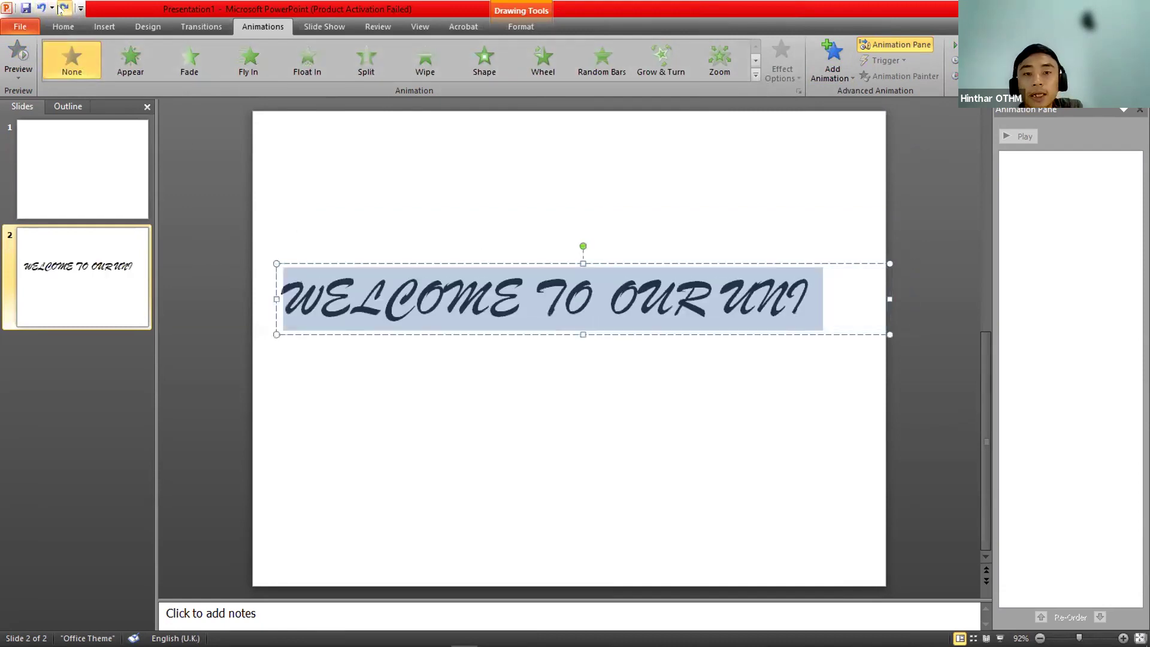
Select the whole "WELCOME TO OUR UNI" text again and animate it with the Appear effect
{"action": "left_click", "coordinate": [309, 292]}
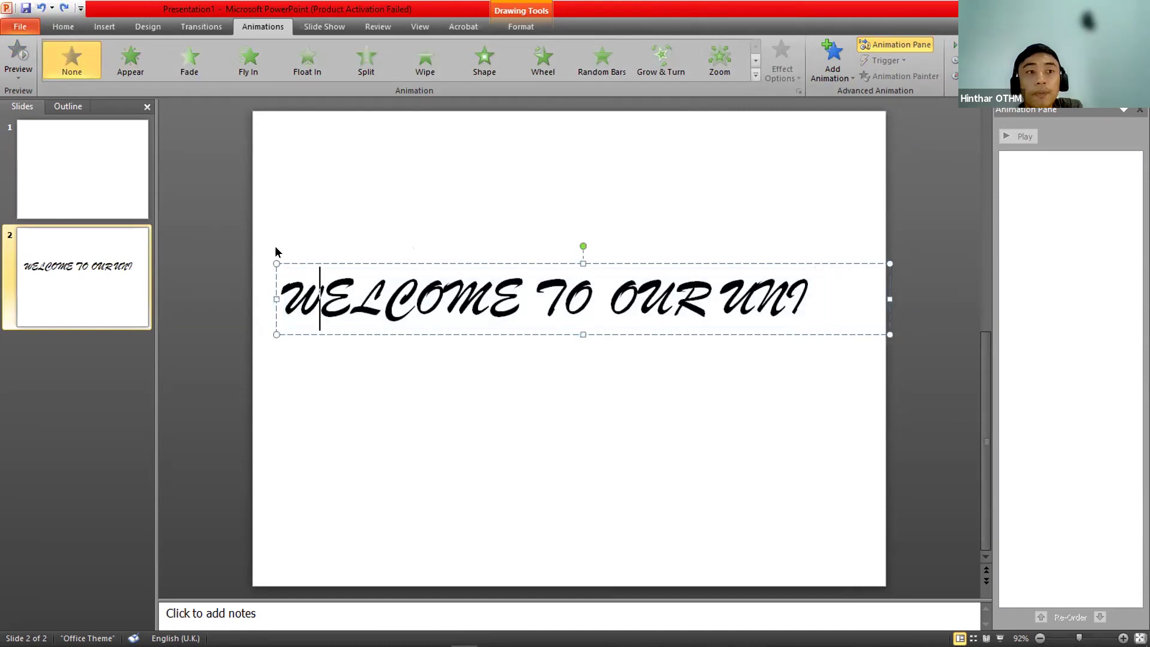
{"action": "left_click_drag", "start_coordinate": [281, 297], "coordinate": [860, 268]}
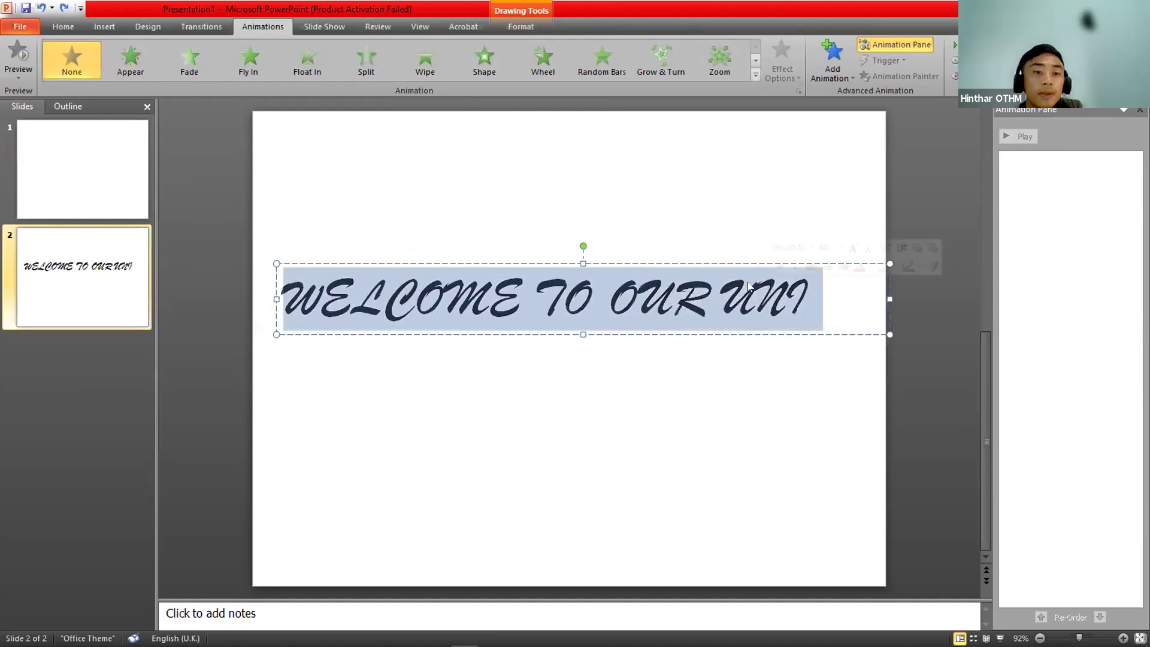
{"action": "left_click", "coordinate": [147, 59]}
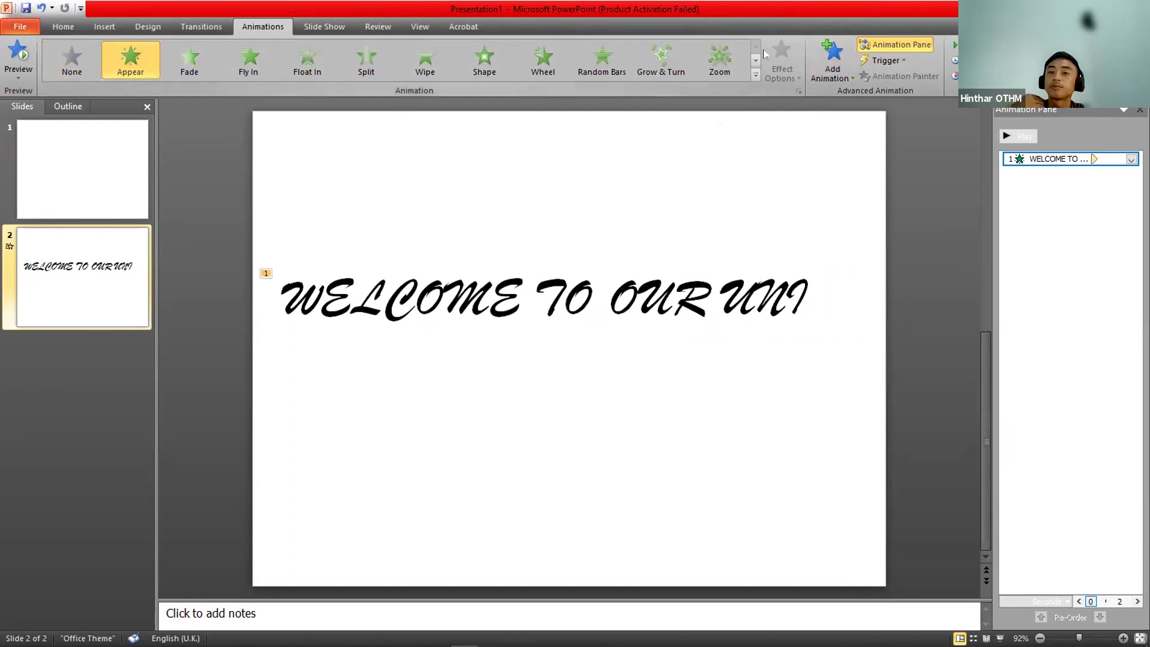
Minimize the ribbon and restore it to its full display, keeping the window maximized
{"action": "right_click", "coordinate": [904, 47]}
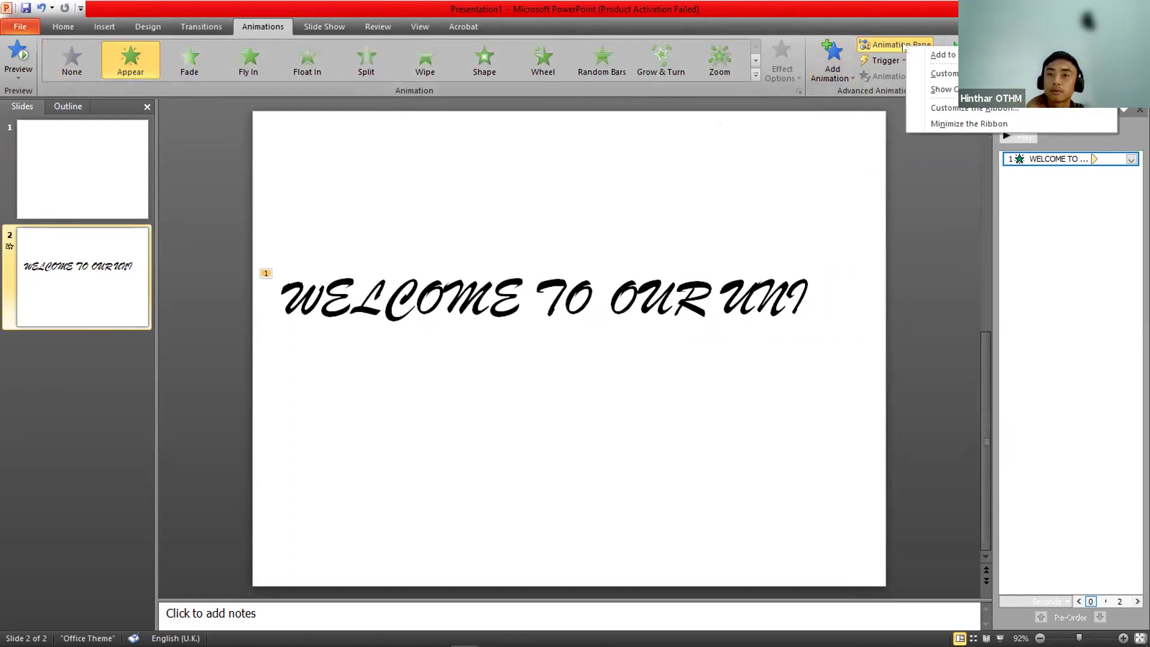
{"action": "left_click", "coordinate": [938, 171]}
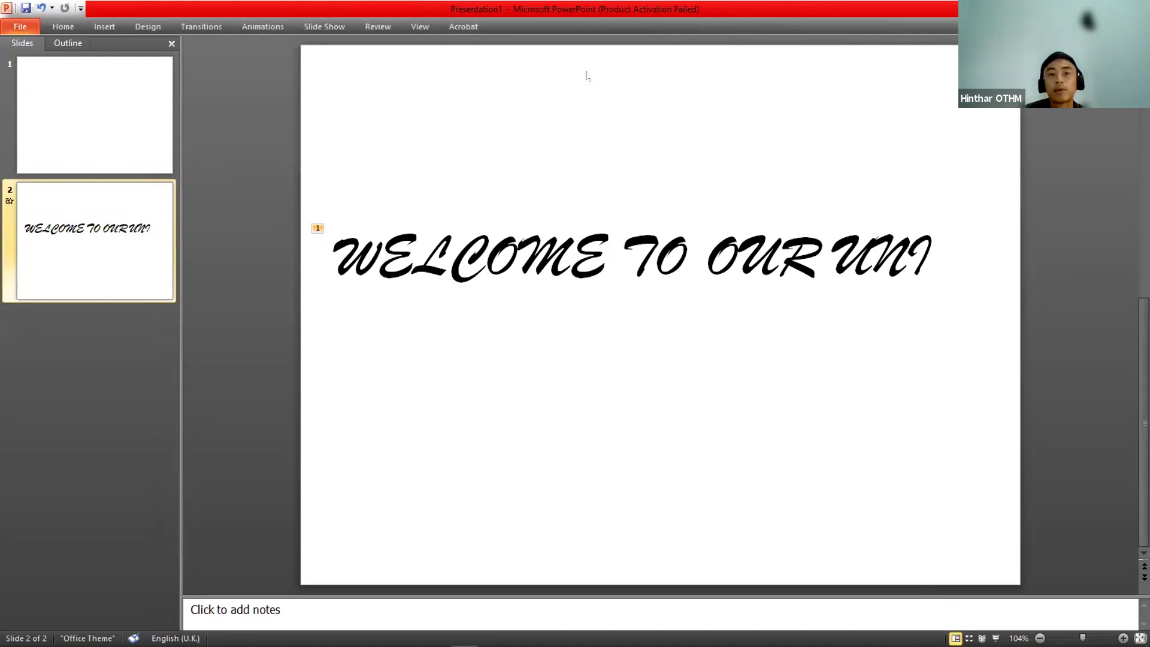
{"action": "key", "text": "super+Down"}
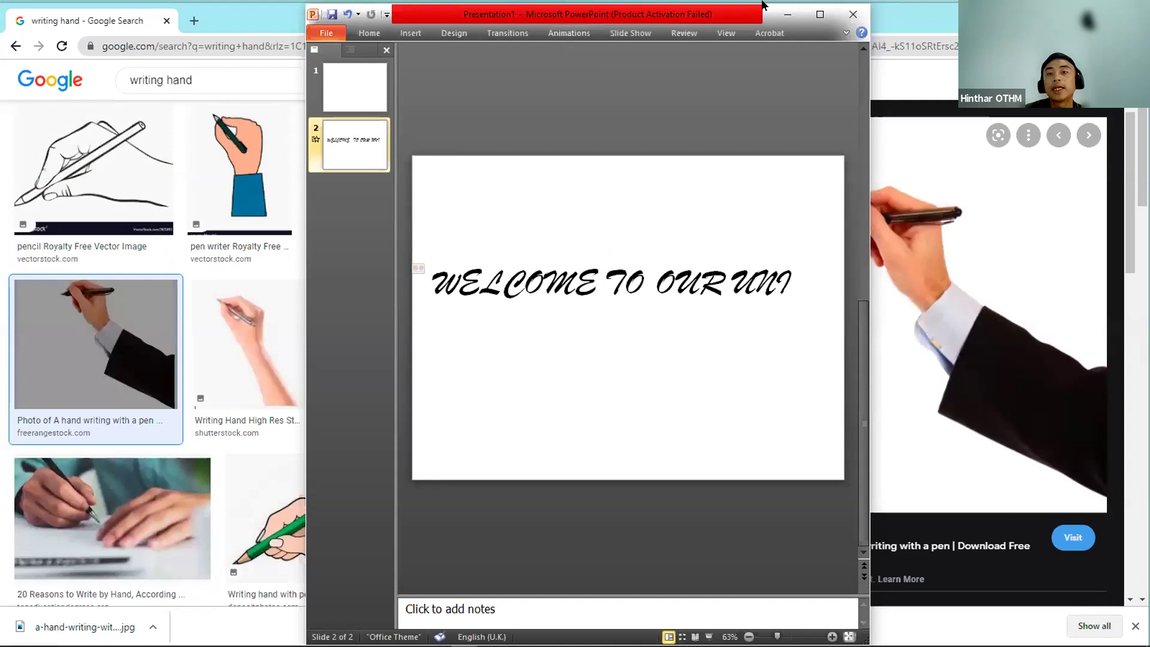
{"action": "left_click", "coordinate": [820, 13]}
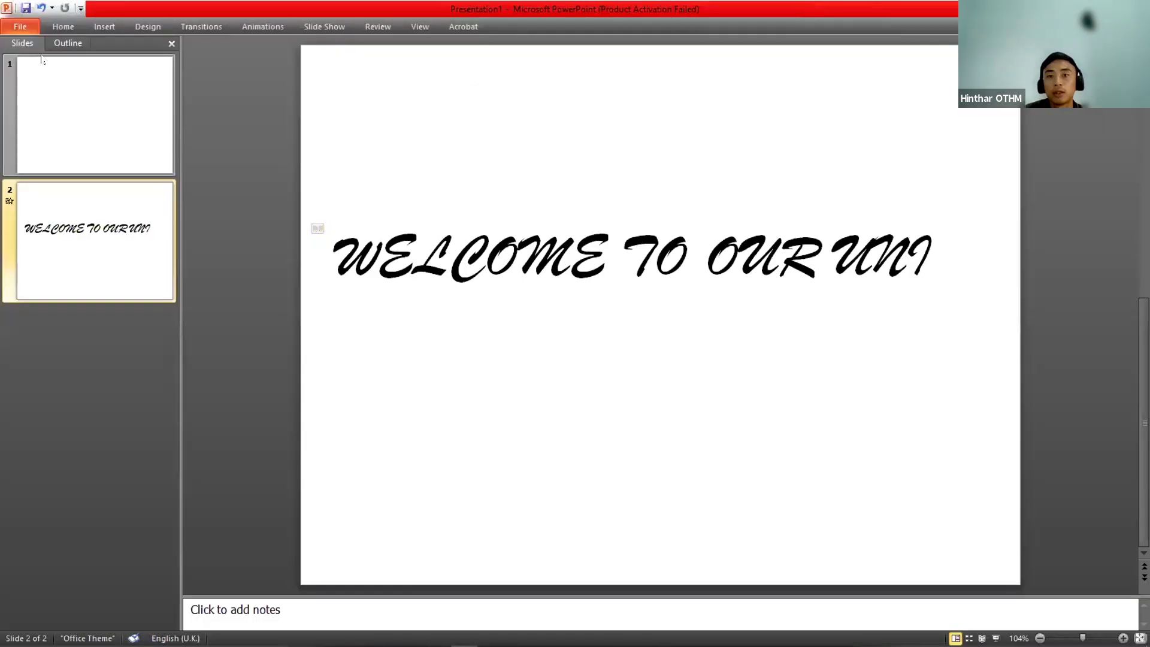
{"action": "left_click", "coordinate": [80, 8]}
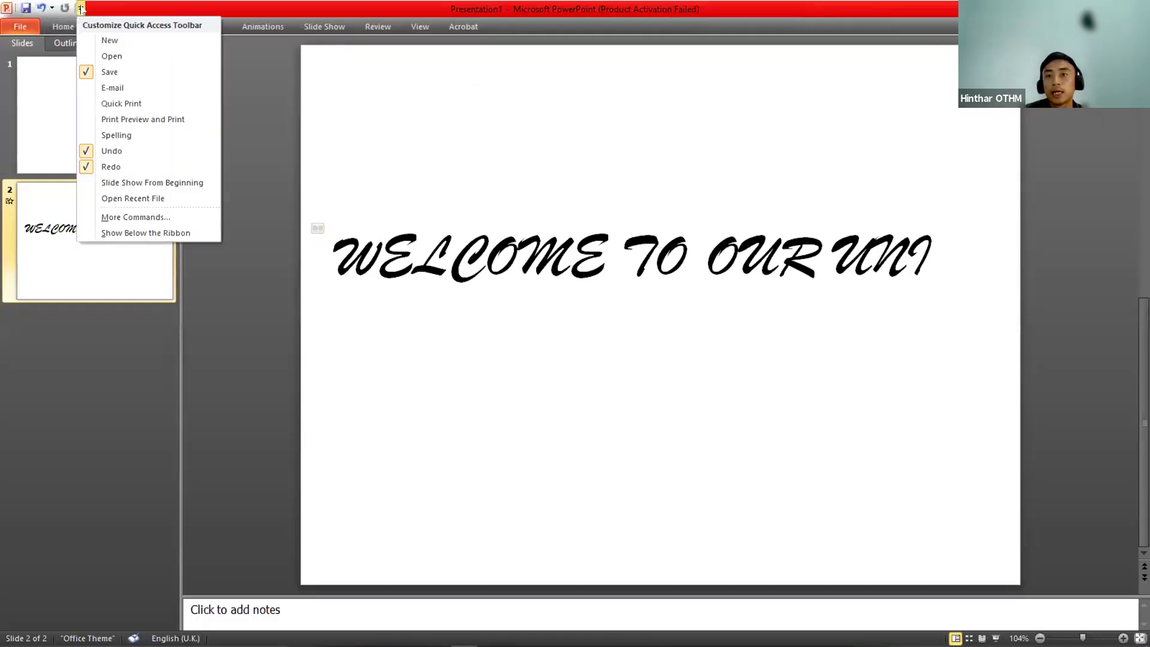
{"action": "left_click", "coordinate": [347, 108]}
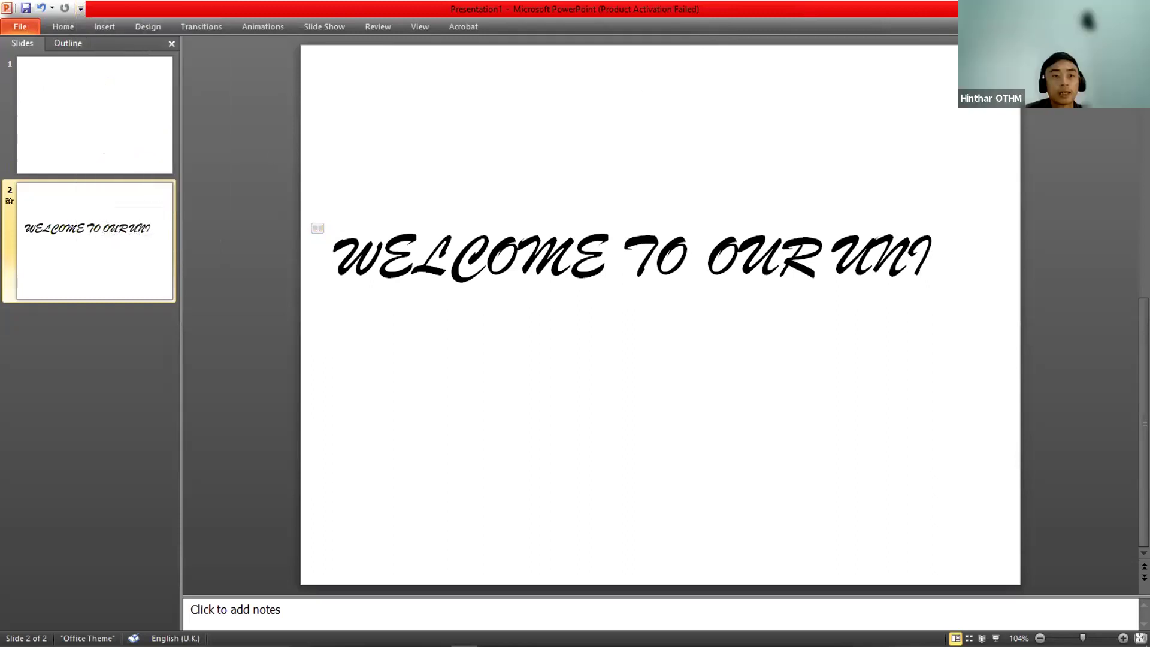
{"action": "left_click", "coordinate": [1126, 27]}
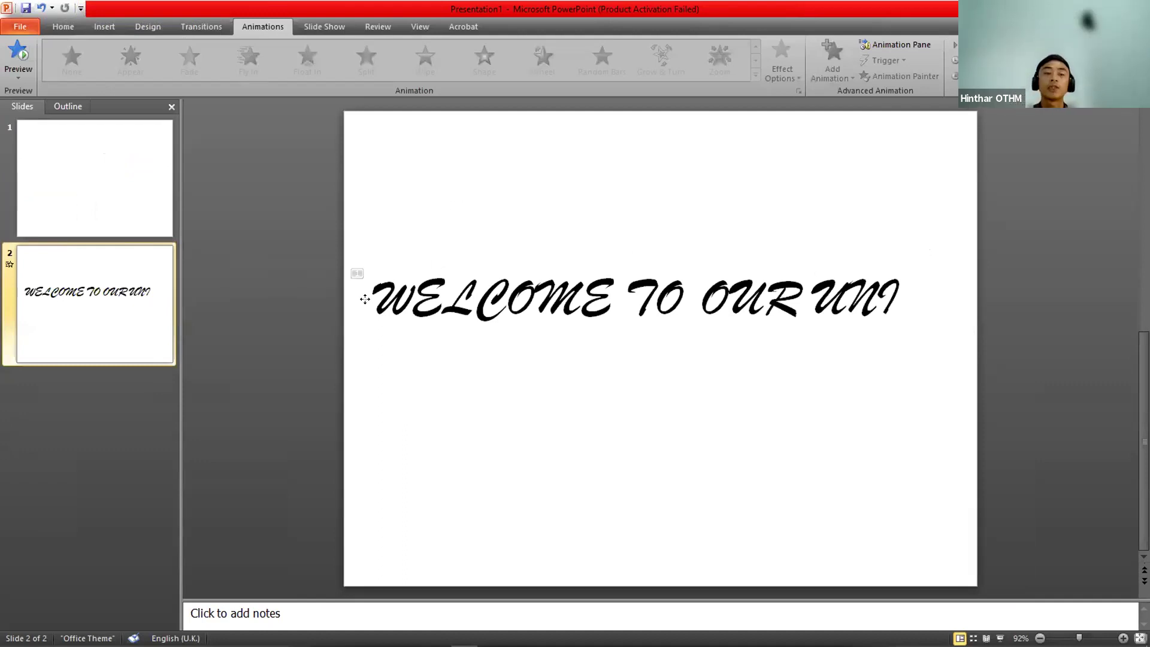
Remove the Appear animation from the "WELCOME TO OUR UNI" text by setting its effect to None
{"action": "left_click", "coordinate": [534, 328]}
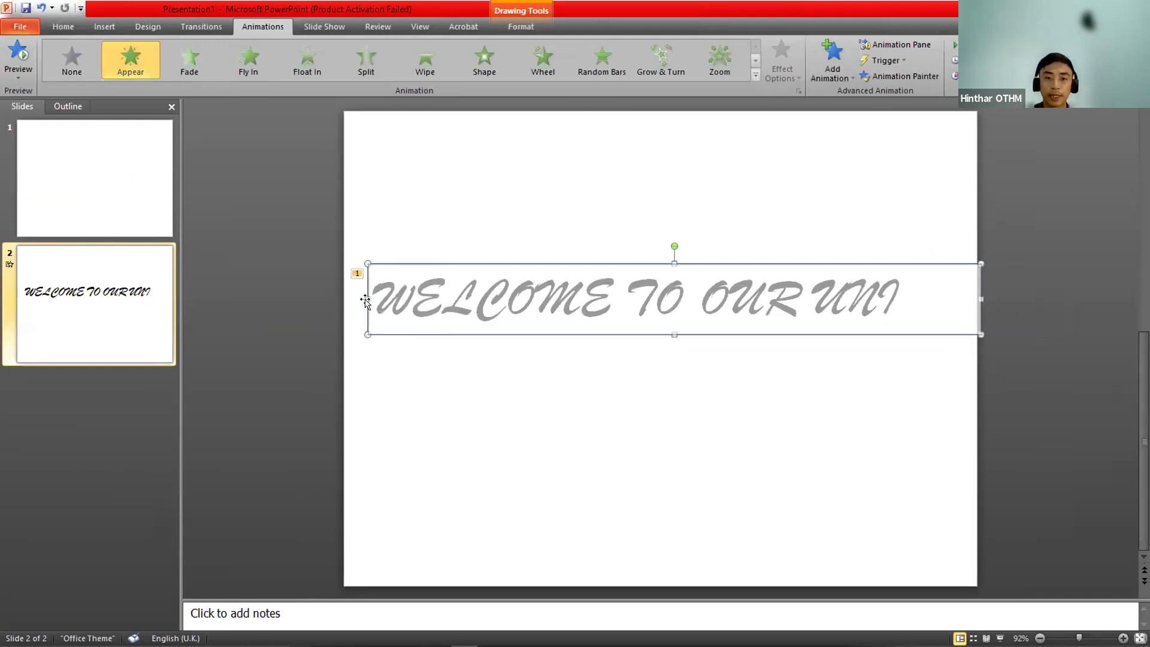
{"action": "left_click_drag", "start_coordinate": [375, 294], "coordinate": [914, 299]}
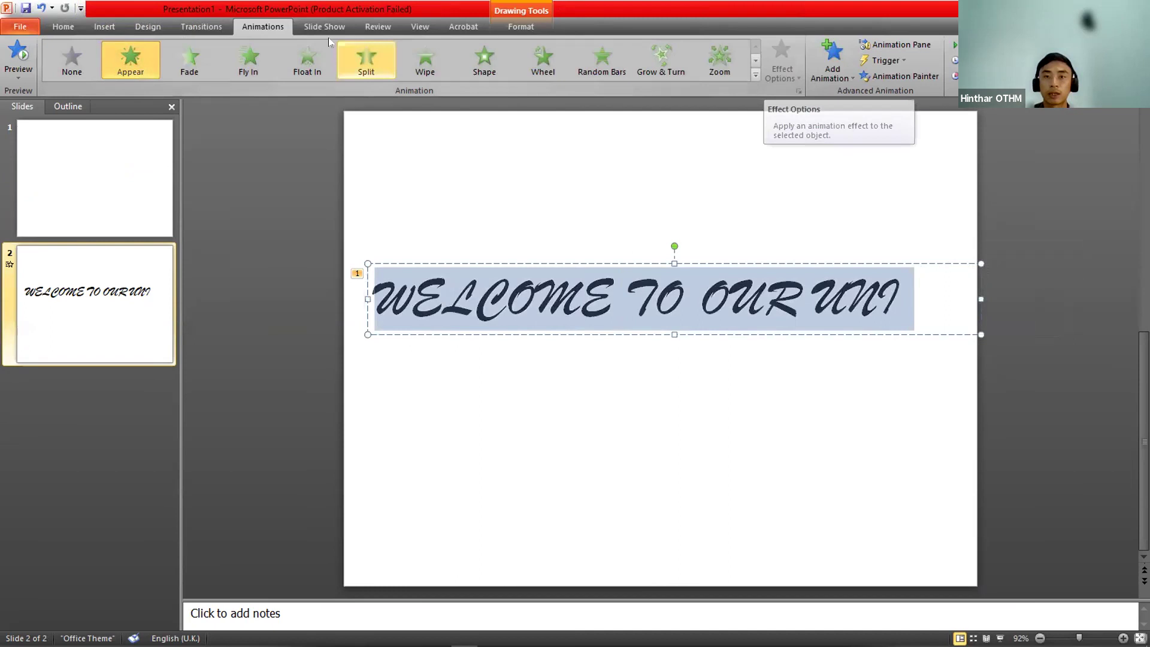
{"action": "left_click", "coordinate": [53, 60]}
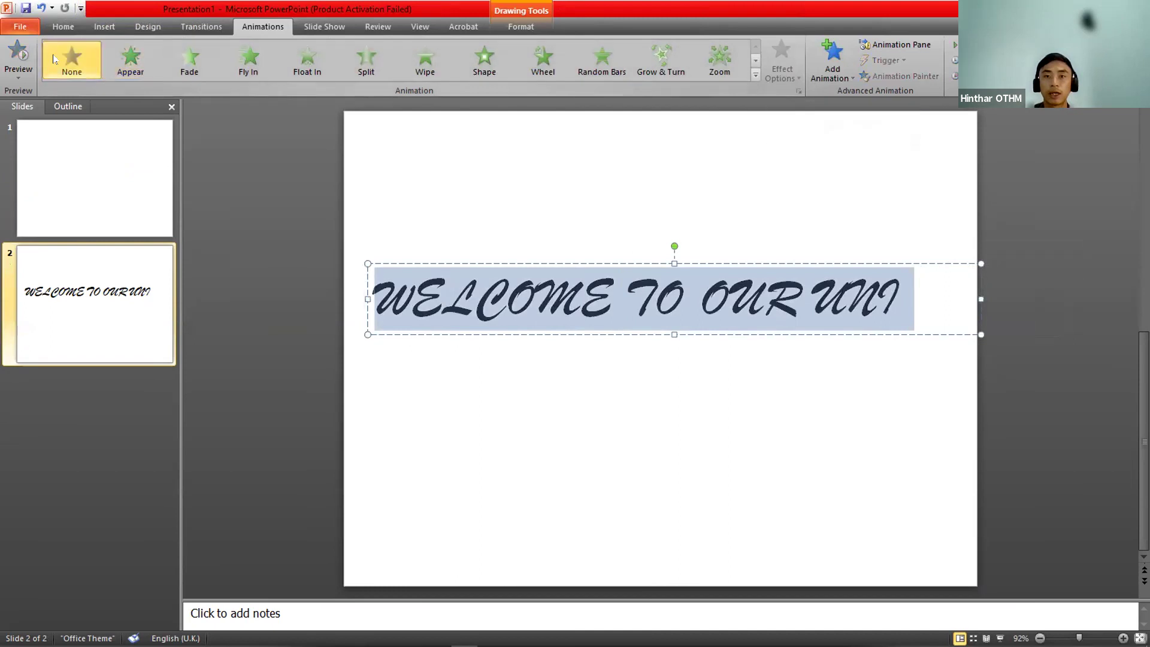
{"action": "left_click", "coordinate": [299, 197]}
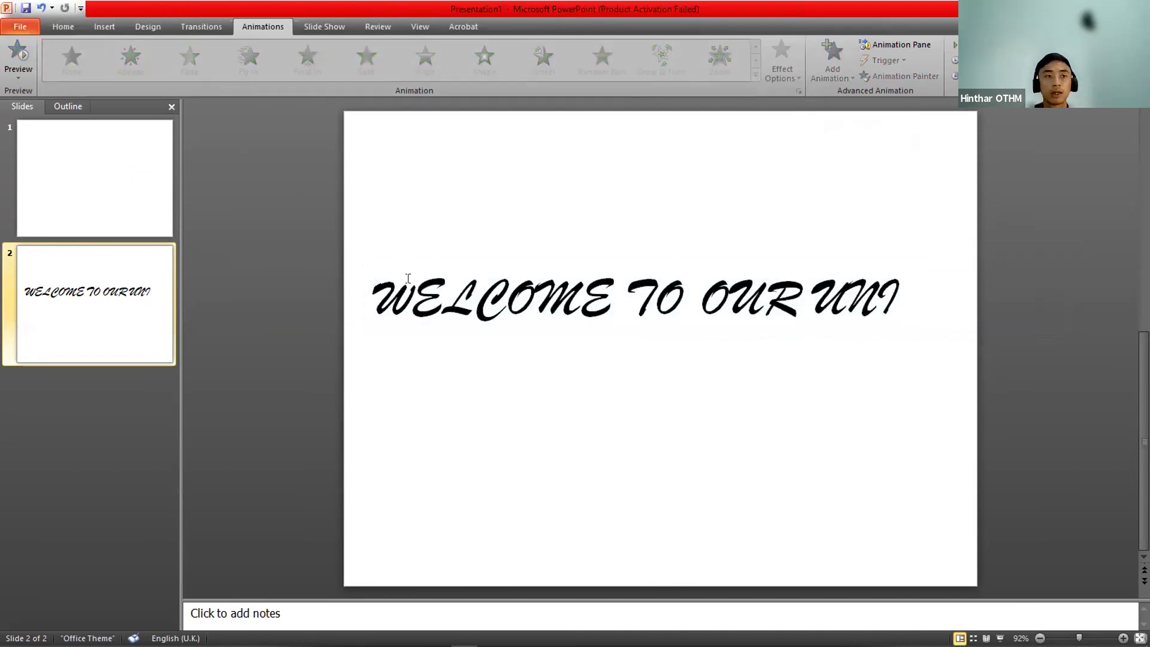
Open the Replace dialog and select all of the "WELCOME TO OUR UNI" text on slide 2
{"action": "left_click_drag", "start_coordinate": [378, 291], "coordinate": [914, 299]}
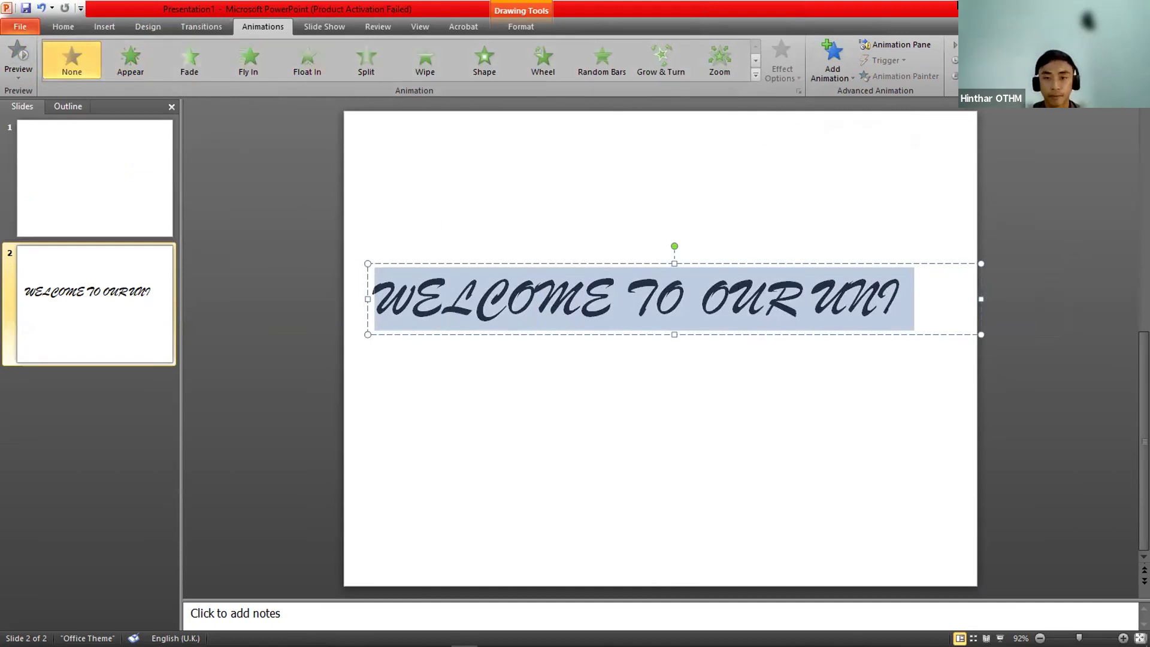
{"action": "key", "text": "ctrl+h"}
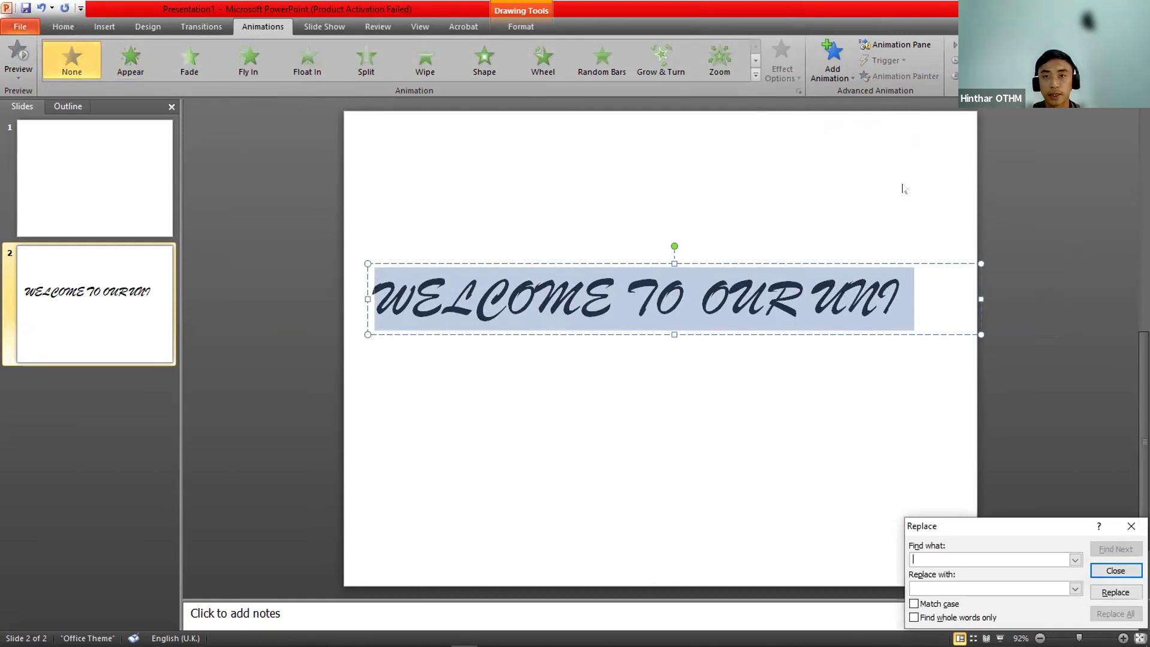
{"action": "left_click", "coordinate": [902, 187]}
{"action": "key", "text": "ctrl+h"}
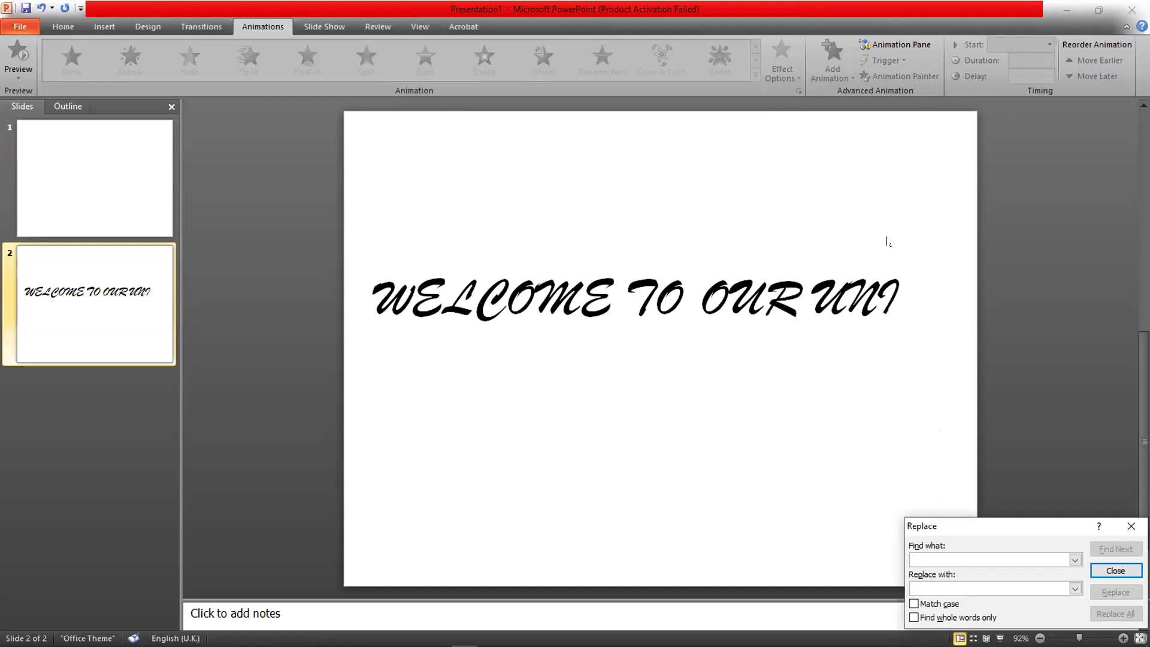
{"action": "left_click", "coordinate": [891, 293]}
{"action": "key", "text": "ctrl+a"}
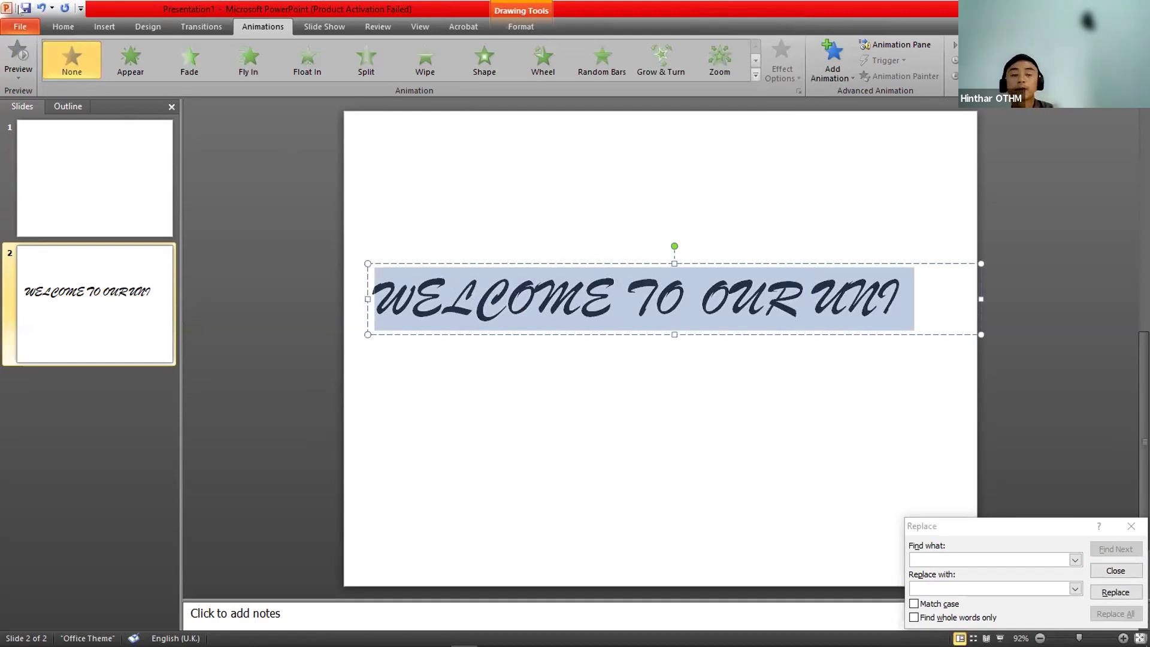
Switch to slide 1 and look through the slide show and theme design options
{"action": "left_click", "coordinate": [151, 211]}
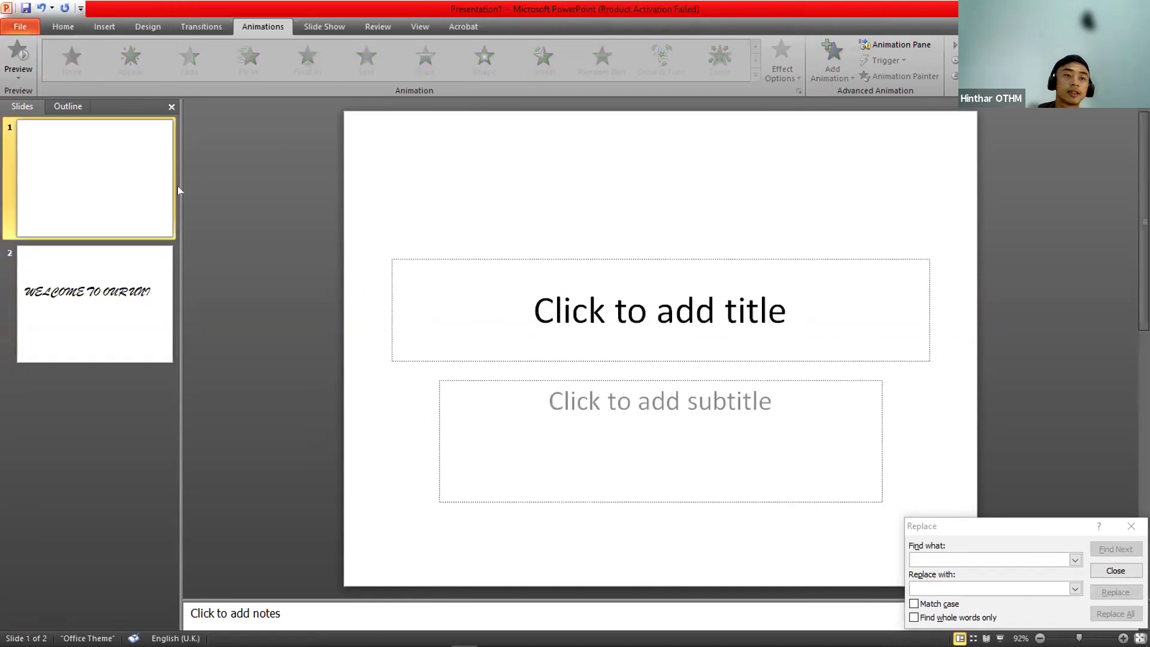
{"action": "left_click", "coordinate": [326, 30]}
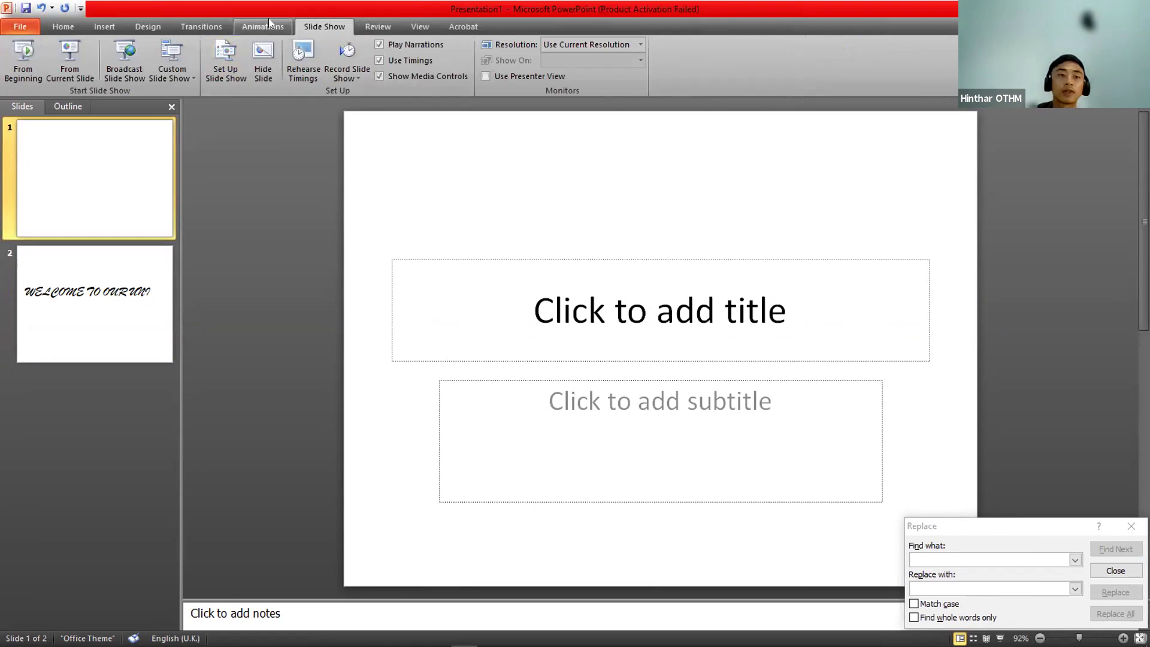
{"action": "left_click", "coordinate": [131, 28]}
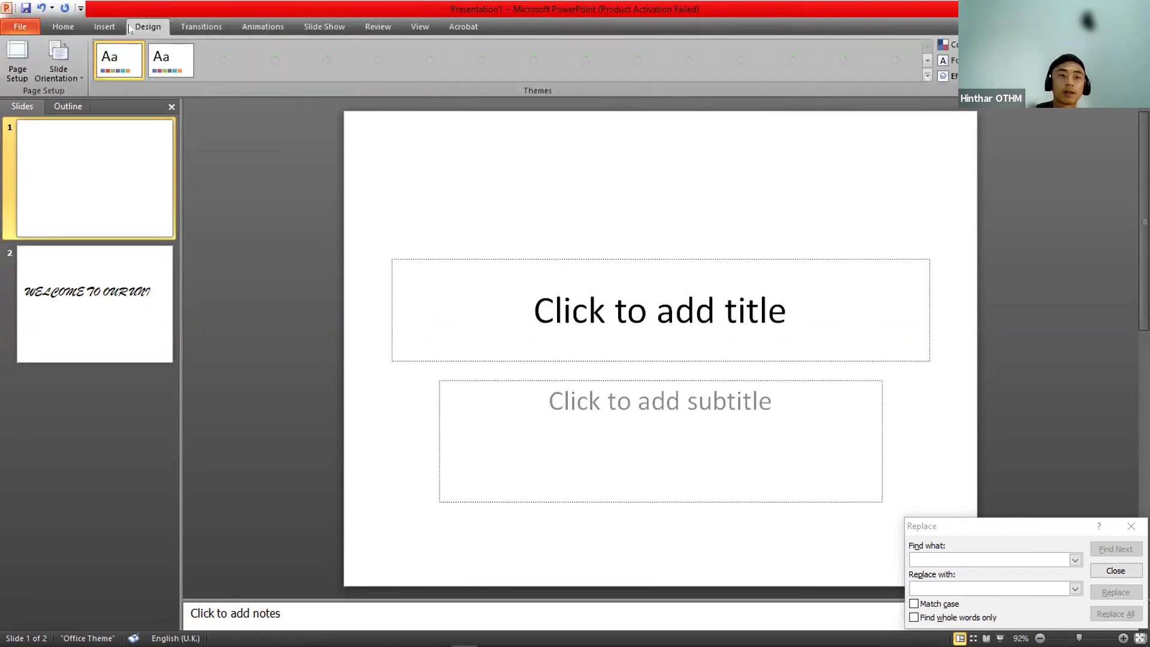